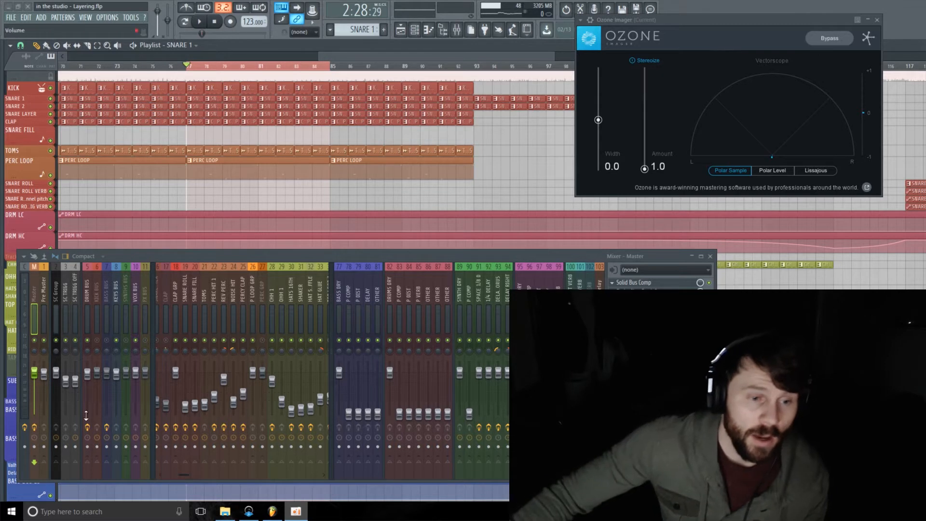
# - Show the channel rack, select the SNARE 1 mixer track and play back the looped section briefly
pyautogui.moveTo(185, 475); pyautogui.dragTo(129, 468)
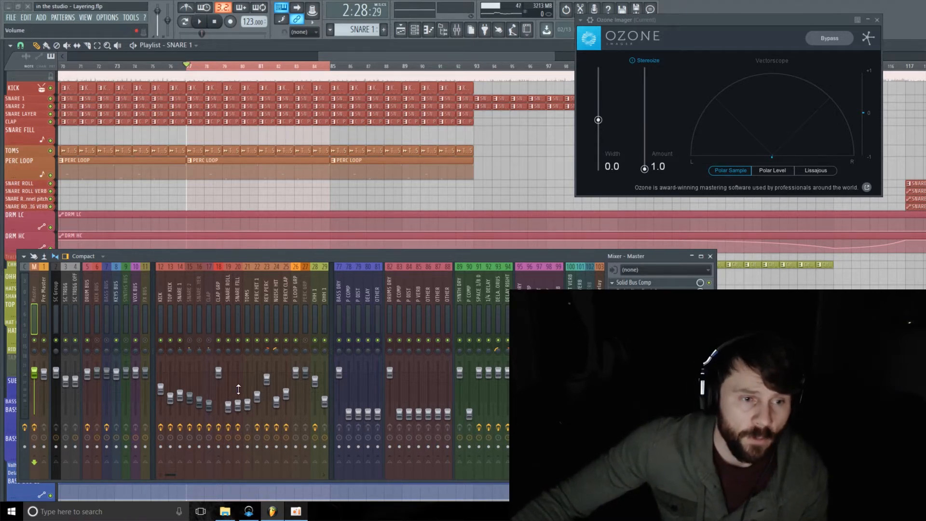
pyautogui.click(415, 31)
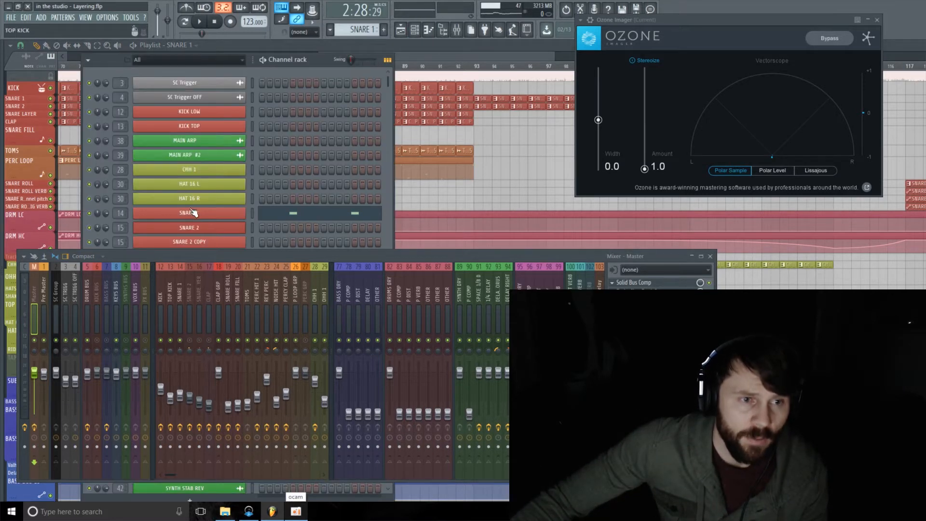
pyautogui.click(180, 296)
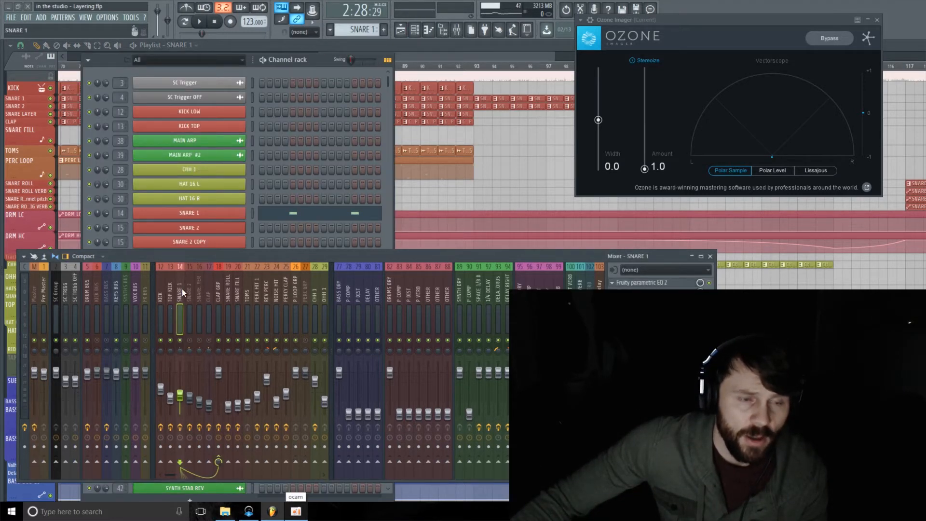
pyautogui.click(201, 24)
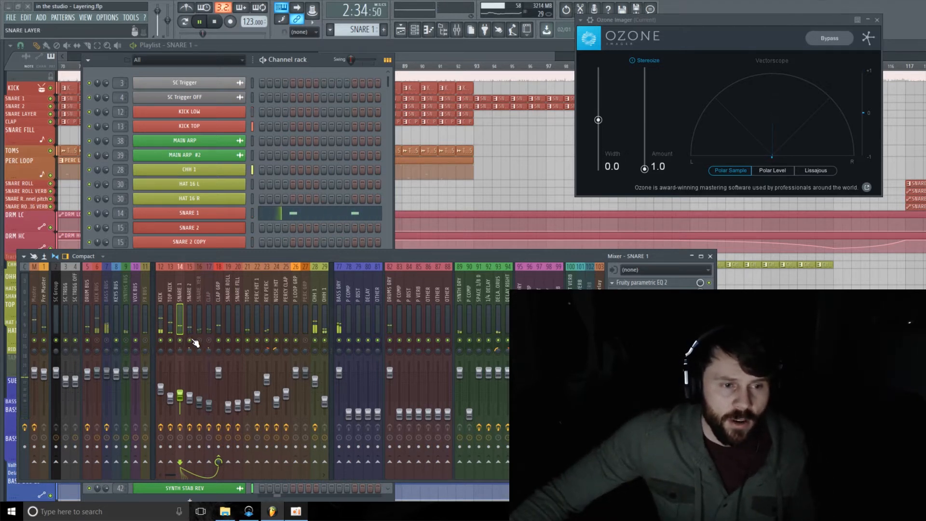
pyautogui.moveTo(327, 64); pyautogui.dragTo(339, 50)
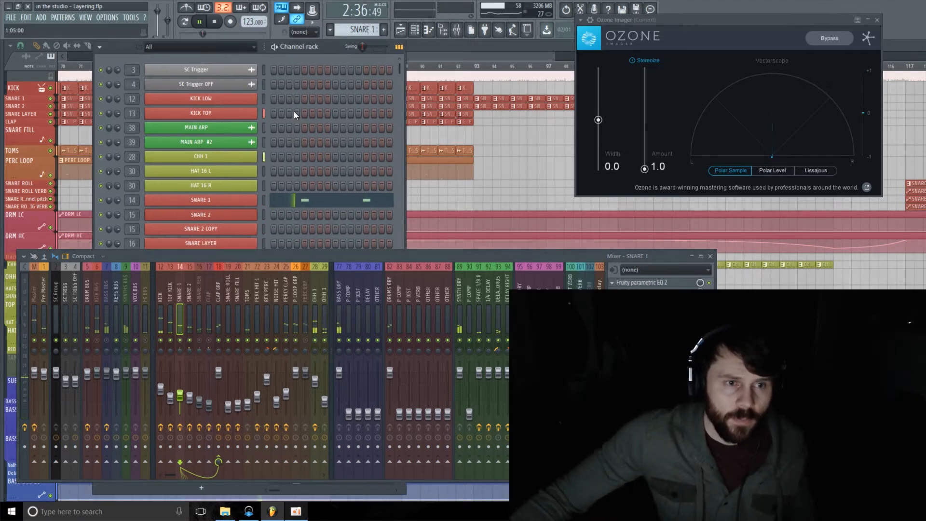
pyautogui.press('space')
# - Open the SNARE 2 channel settings and audition the loop with Reverse polarity switched off and on, leaving it enabled
pyautogui.click(224, 218)
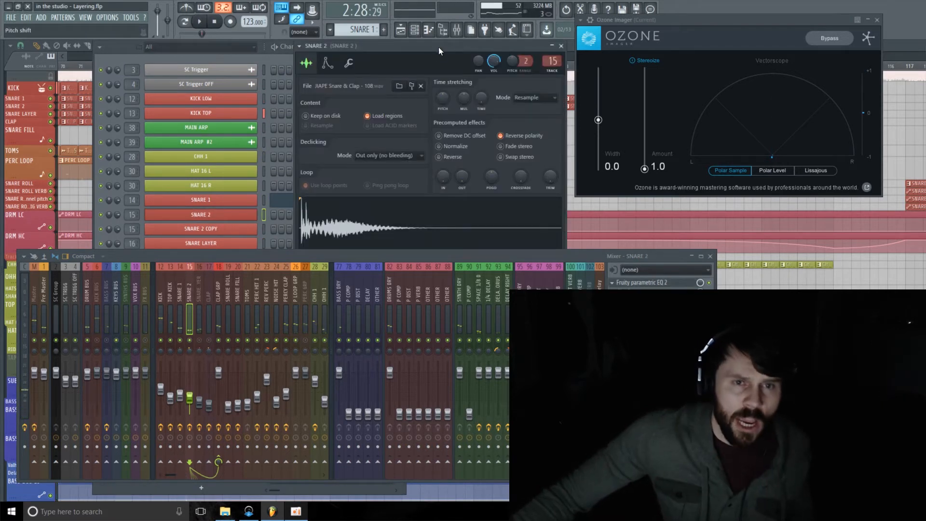
pyautogui.moveTo(439, 47); pyautogui.dragTo(397, 43)
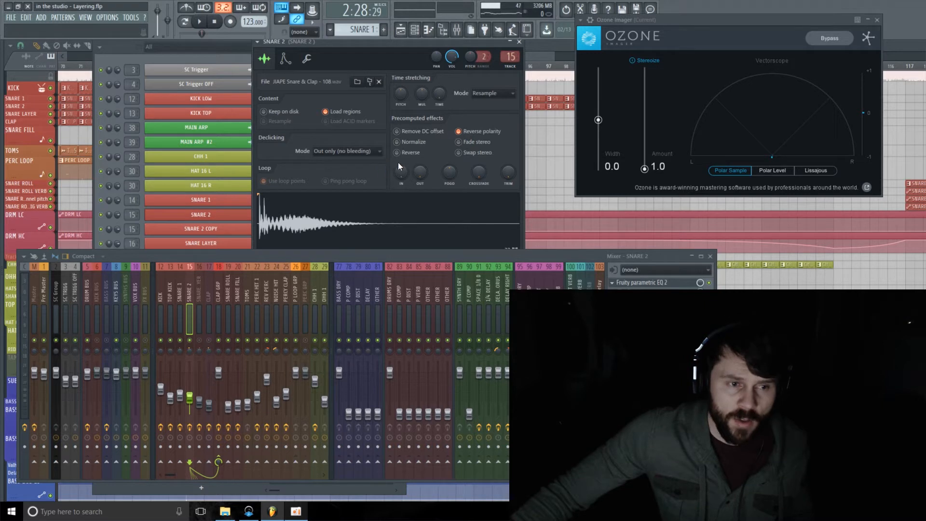
pyautogui.press('space')
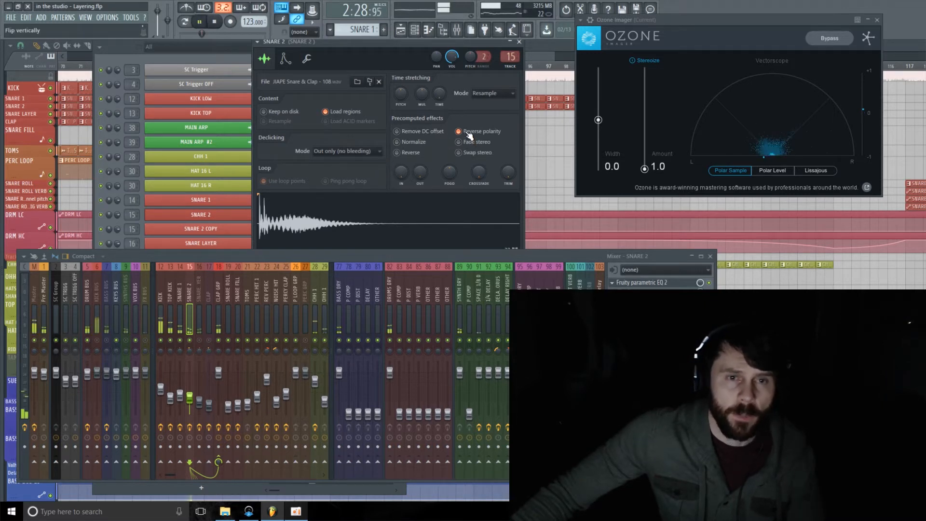
pyautogui.click(464, 134)
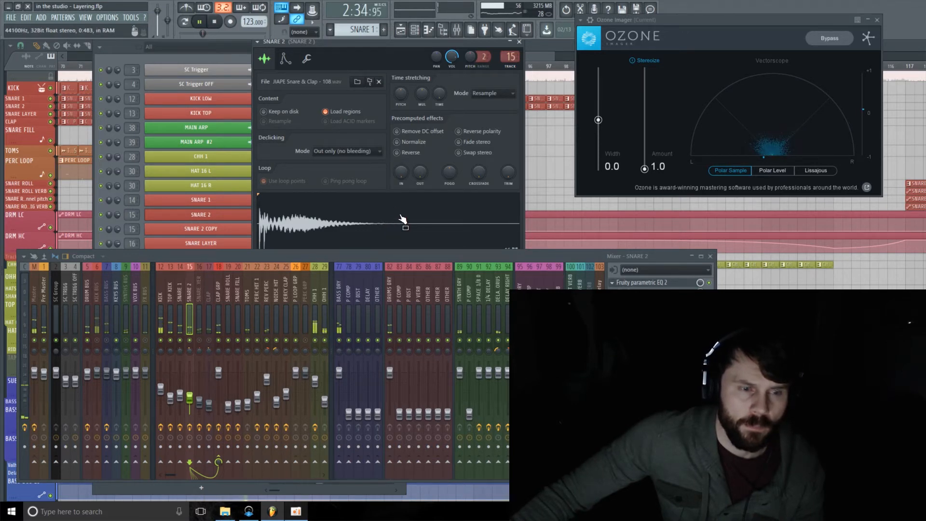
pyautogui.click(462, 133)
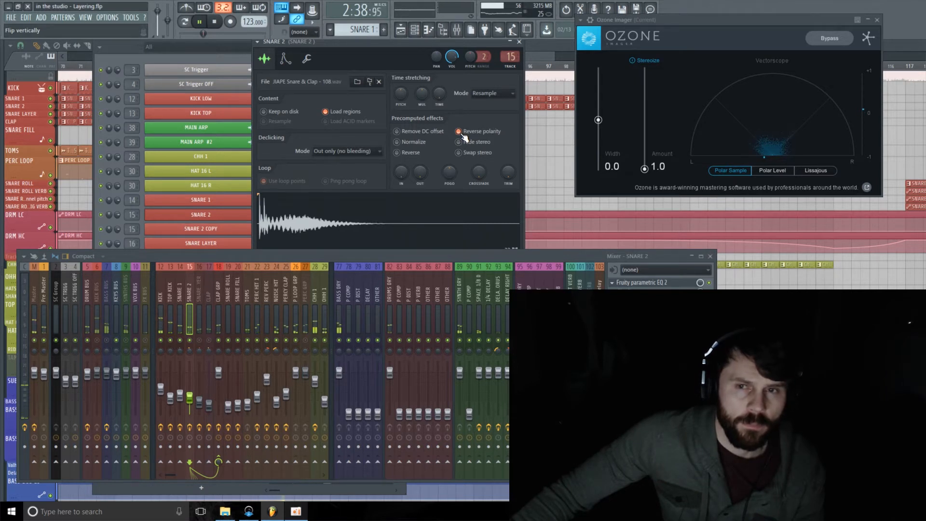
pyautogui.click(462, 133)
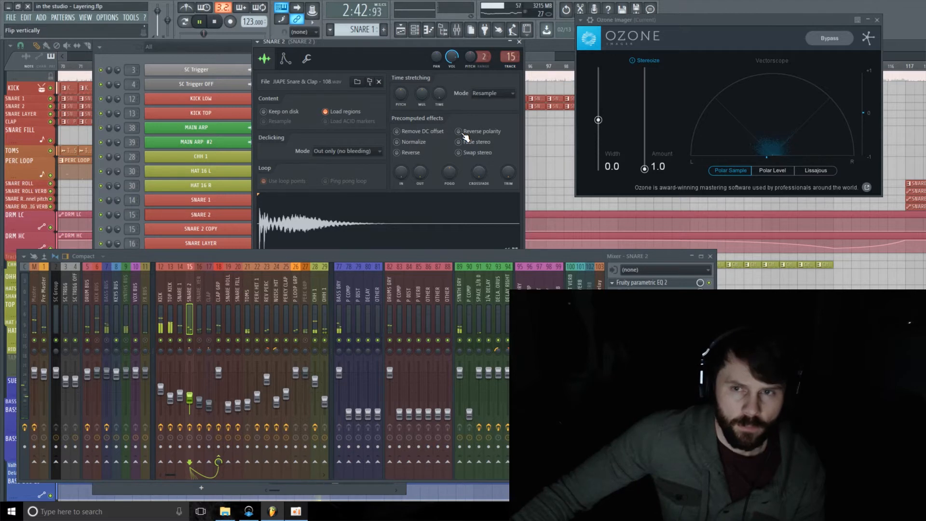
pyautogui.click(463, 133)
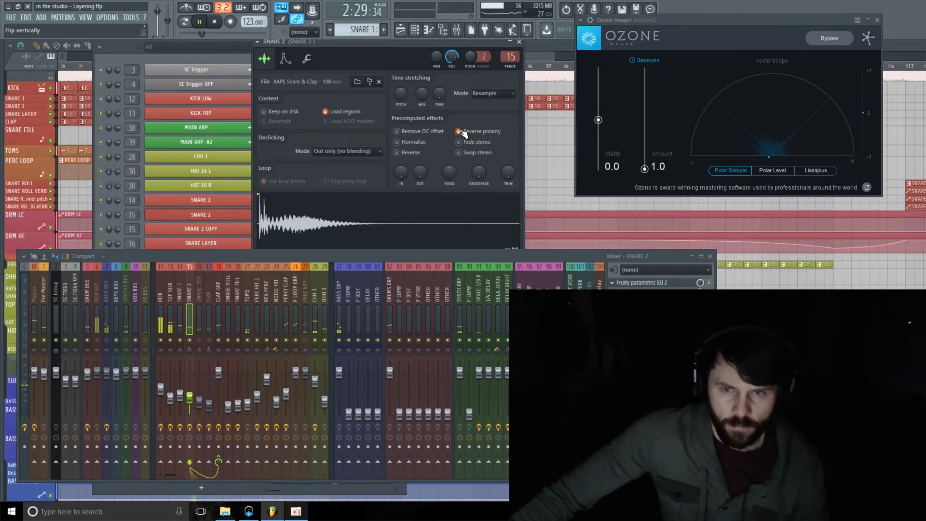
pyautogui.press('space')
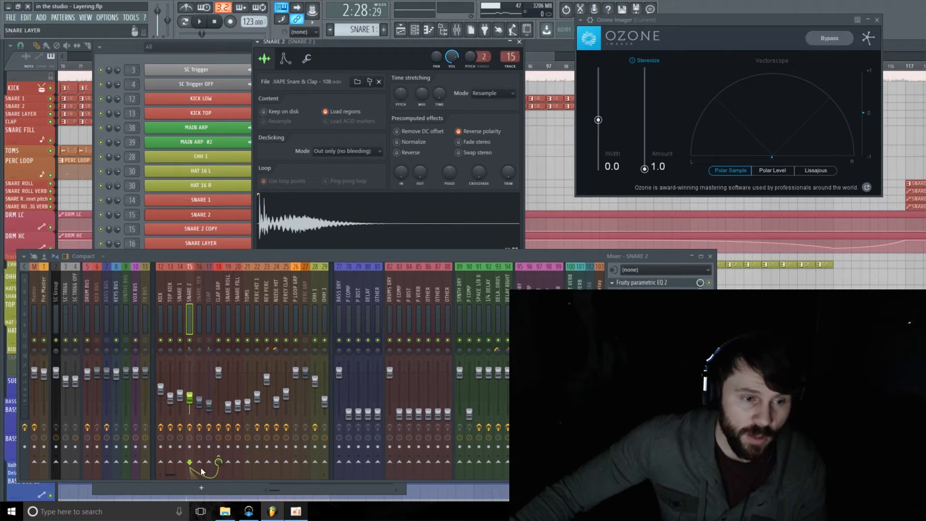
# - Enlarge the mixer vertically to expose the per-track polarity and channel-swap switches, and move it clear of the SNARE 2 sampler window
pyautogui.moveTo(221, 257); pyautogui.dragTo(222, 241)
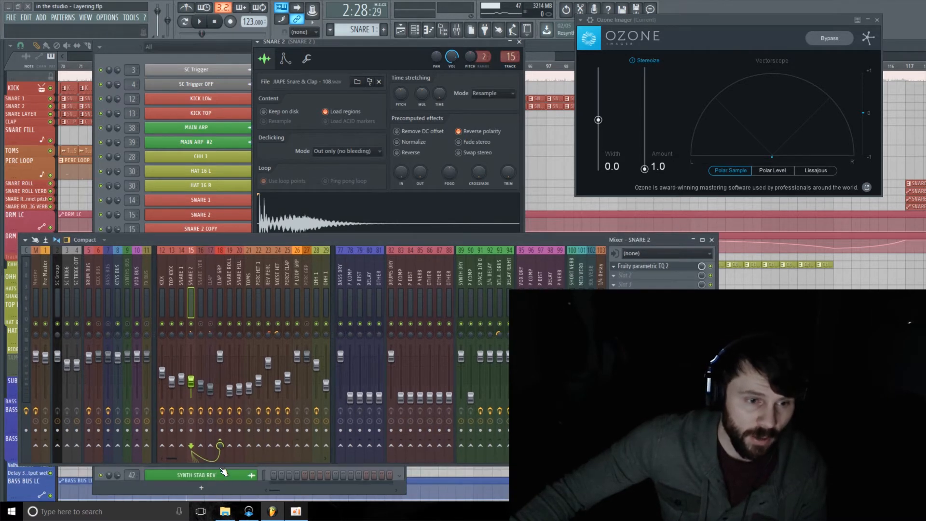
pyautogui.moveTo(217, 466); pyautogui.dragTo(217, 491)
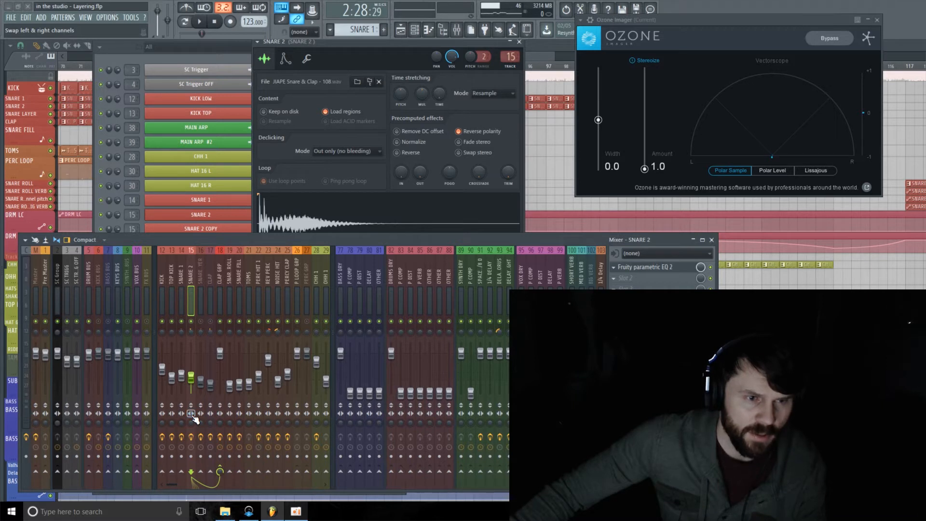
pyautogui.moveTo(374, 239); pyautogui.dragTo(387, 264)
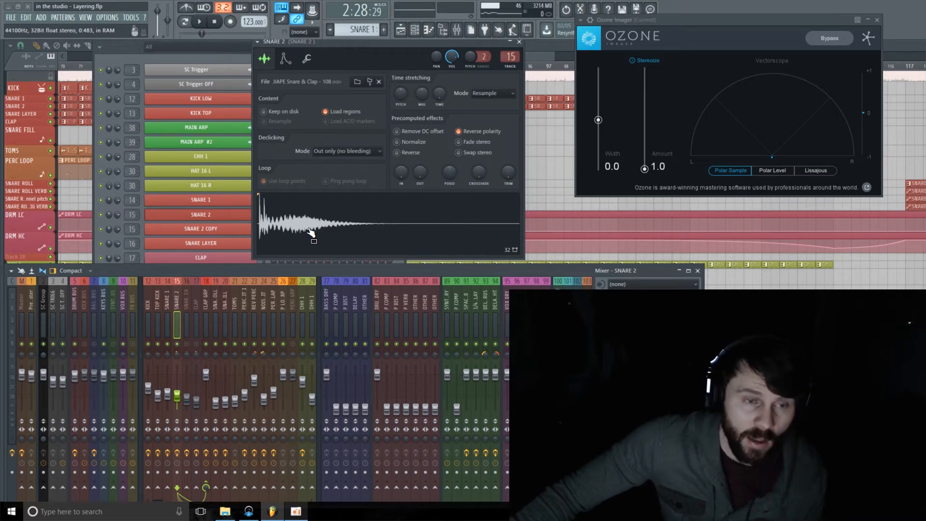
# - Load the SNARE 2 sample into Edison, examine the start of its waveform up close, and close the editor
pyautogui.rightClick(324, 220)
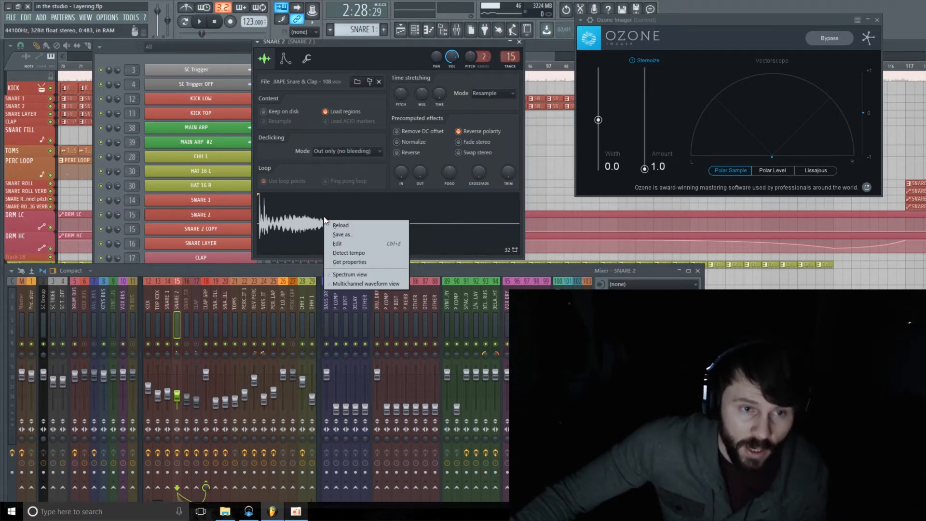
pyautogui.click(348, 243)
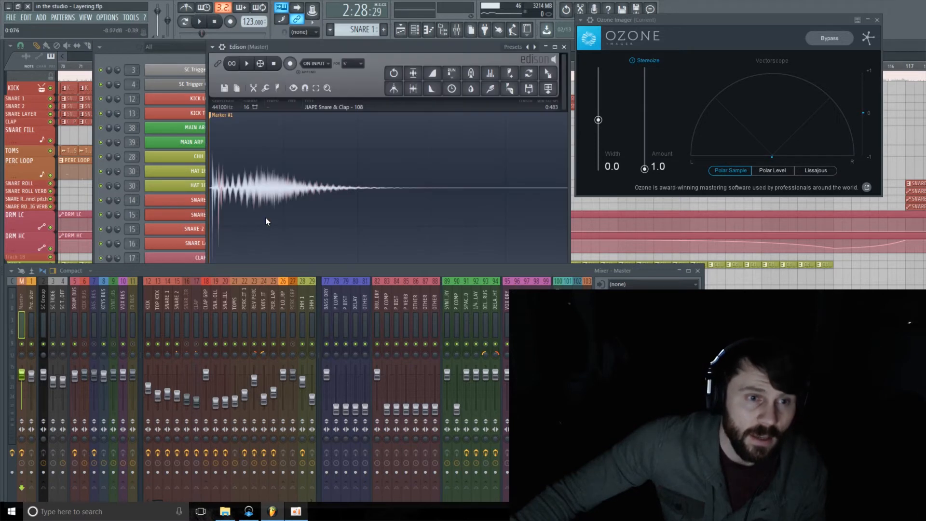
pyautogui.scroll(5, 265, 218)
pyautogui.moveTo(356, 50); pyautogui.dragTo(391, 42)
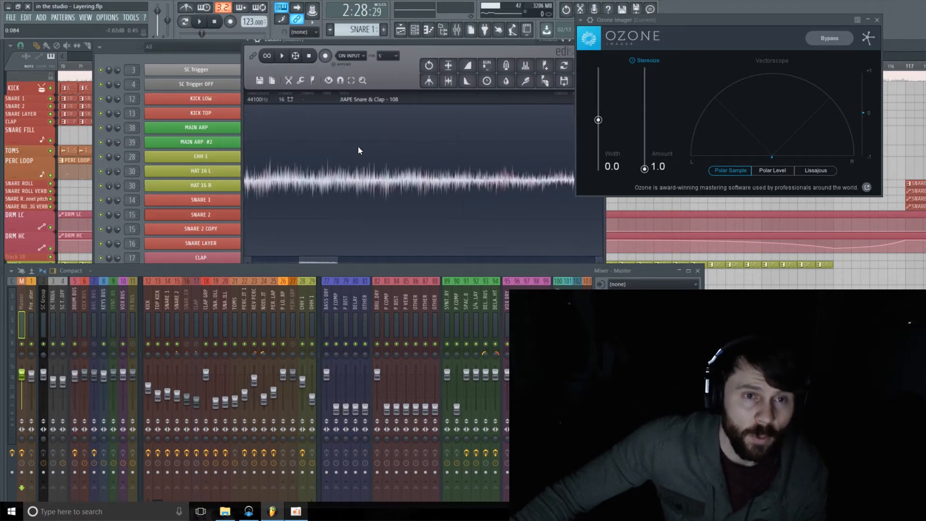
pyautogui.scroll(3, 358, 146)
pyautogui.moveTo(312, 262); pyautogui.dragTo(243, 255)
pyautogui.scroll(2, 369, 208)
pyautogui.scroll(2, 369, 208)
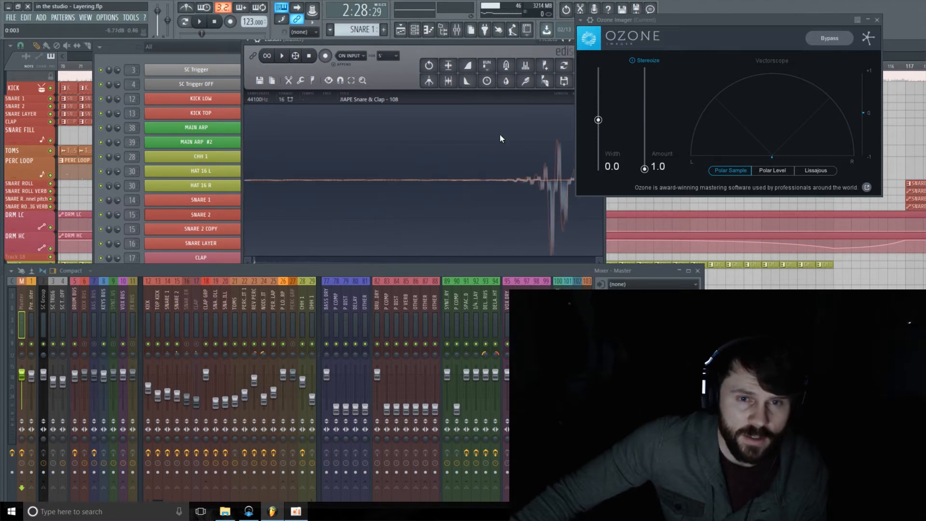
pyautogui.scroll(-5, 358, 202)
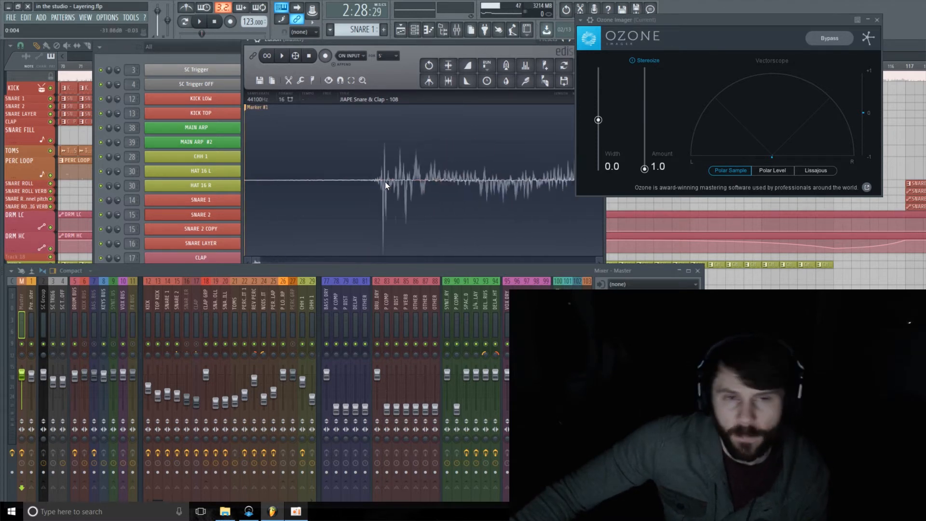
pyautogui.moveTo(490, 42); pyautogui.dragTo(357, 81)
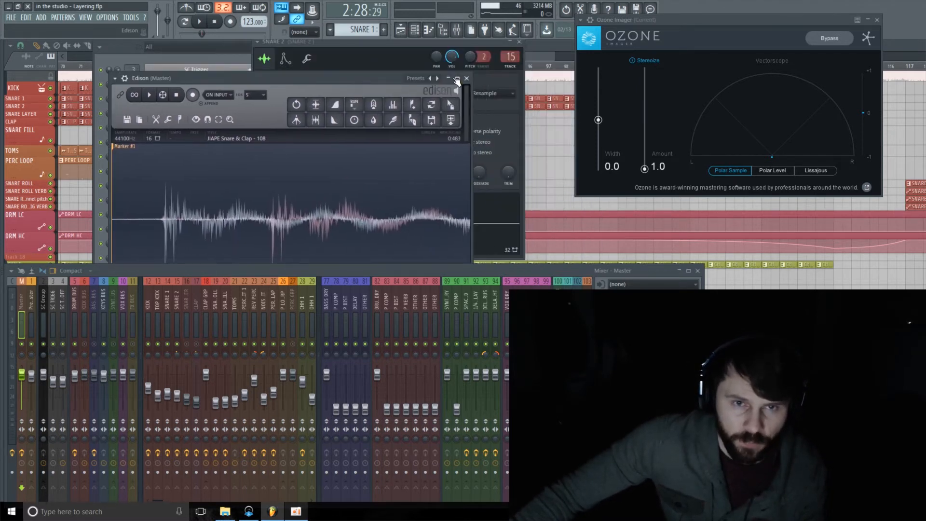
pyautogui.click(467, 78)
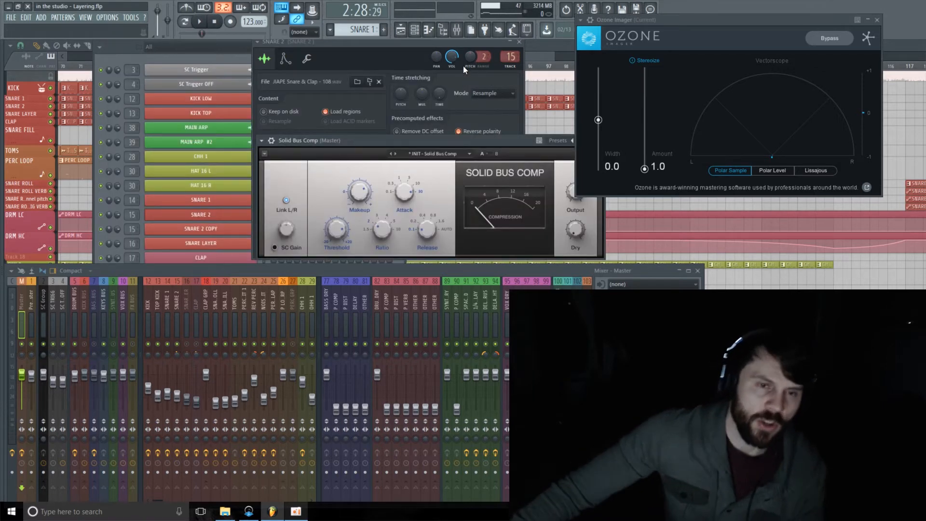
# - Clear the open plugin windows and open the SNARE 1 channel's notes in the piano roll from the channel rack
pyautogui.click(17, 66)
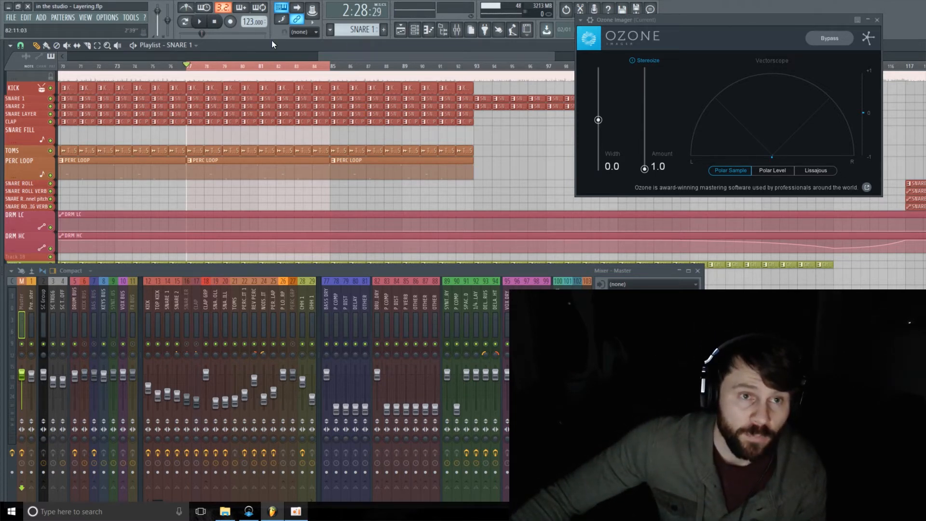
pyautogui.click(403, 32)
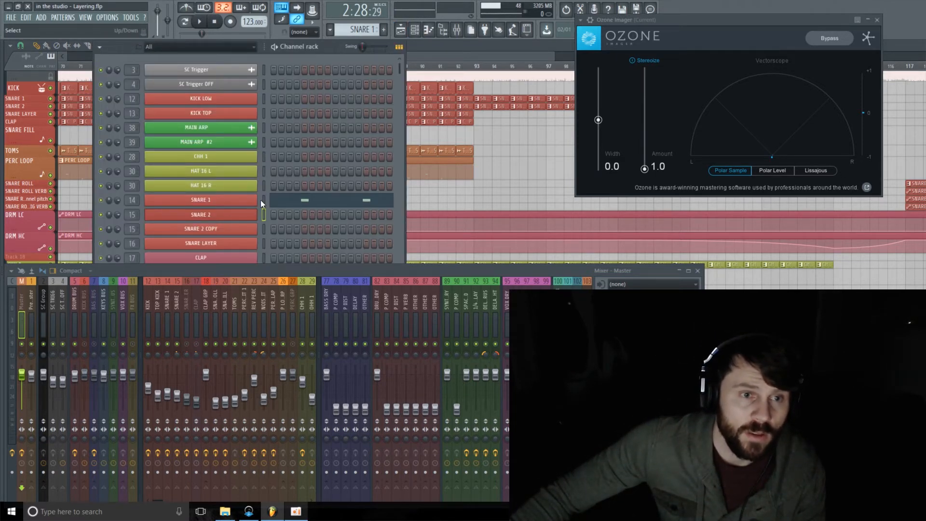
pyautogui.rightClick(235, 201)
pyautogui.click(267, 202)
pyautogui.rightClick(268, 201)
pyautogui.click(282, 199)
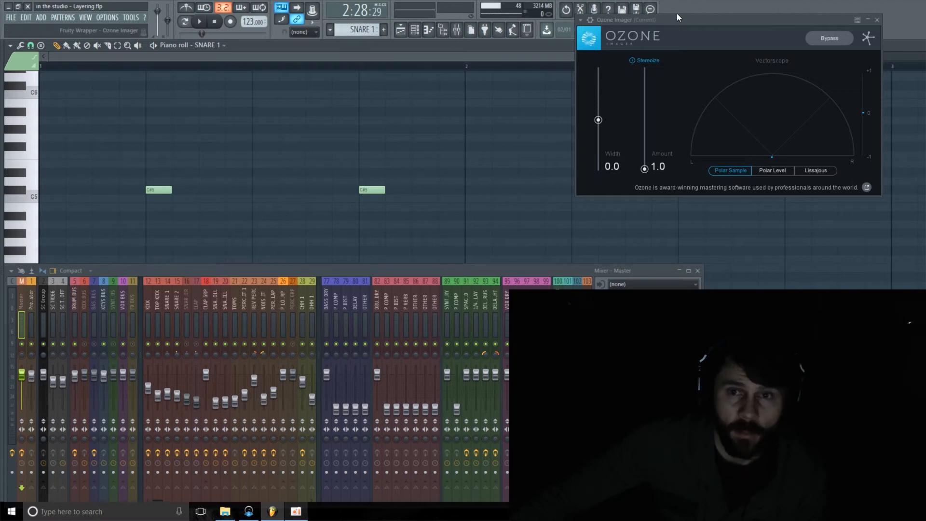
# - Move the Ozone Imager window aside and compare note positions across the SNARE 1, SNARE 2 and SNARE LAYER patterns
pyautogui.moveTo(688, 20); pyautogui.dragTo(408, 60)
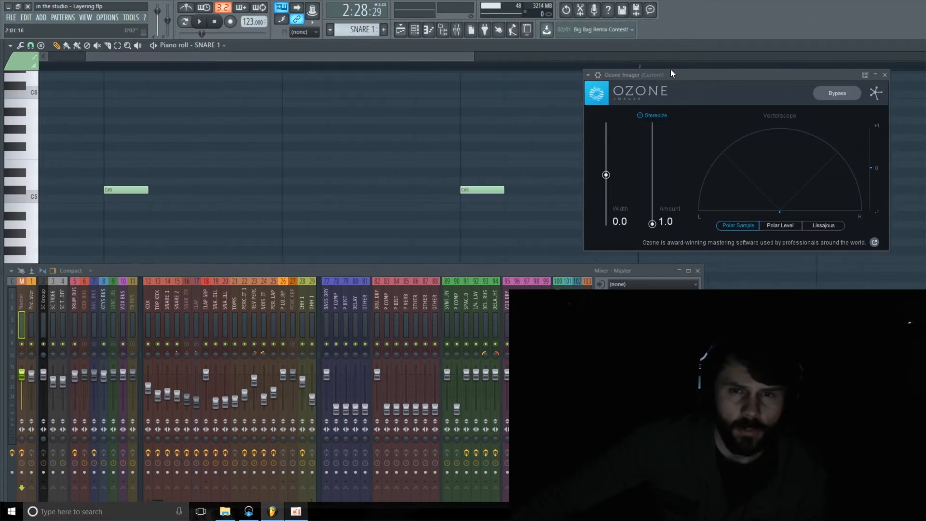
pyautogui.moveTo(682, 73); pyautogui.dragTo(701, 58)
pyautogui.scroll(-1, 356, 30)
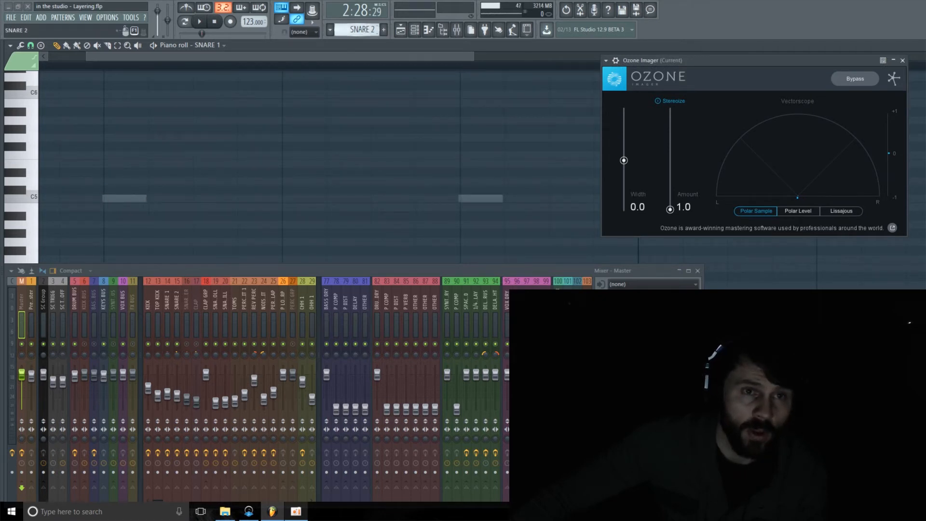
pyautogui.scroll(-1, 355, 30)
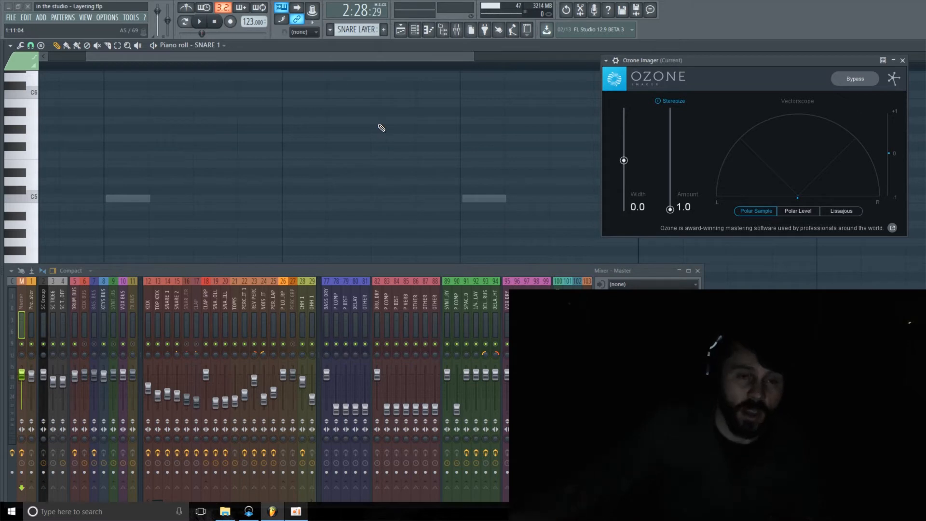
pyautogui.moveTo(469, 58); pyautogui.dragTo(632, 57)
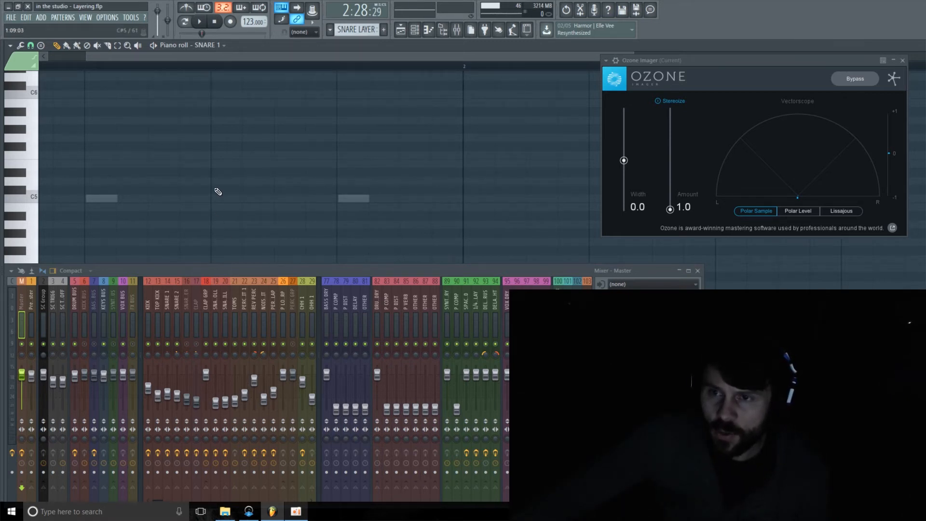
pyautogui.scroll(-4, 264, 212)
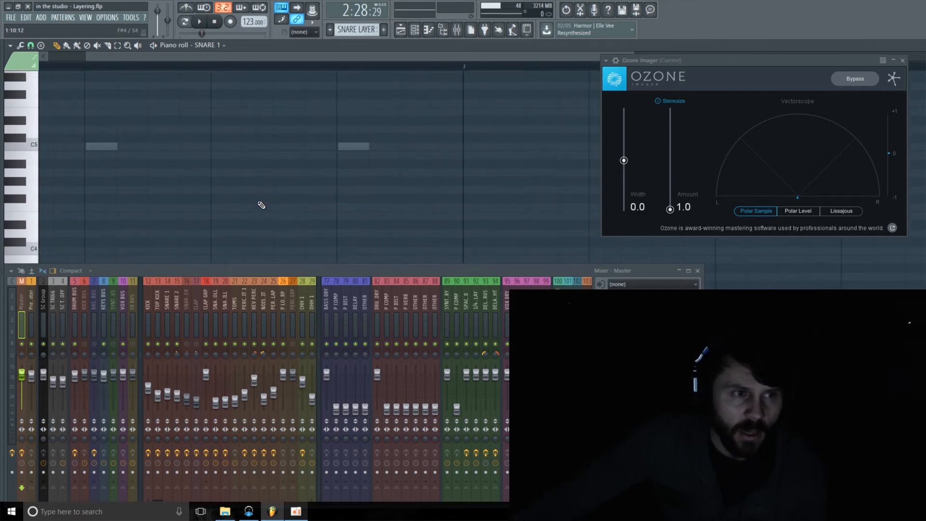
pyautogui.scroll(3, 251, 203)
pyautogui.moveTo(364, 29); pyautogui.dragTo(365, 37)
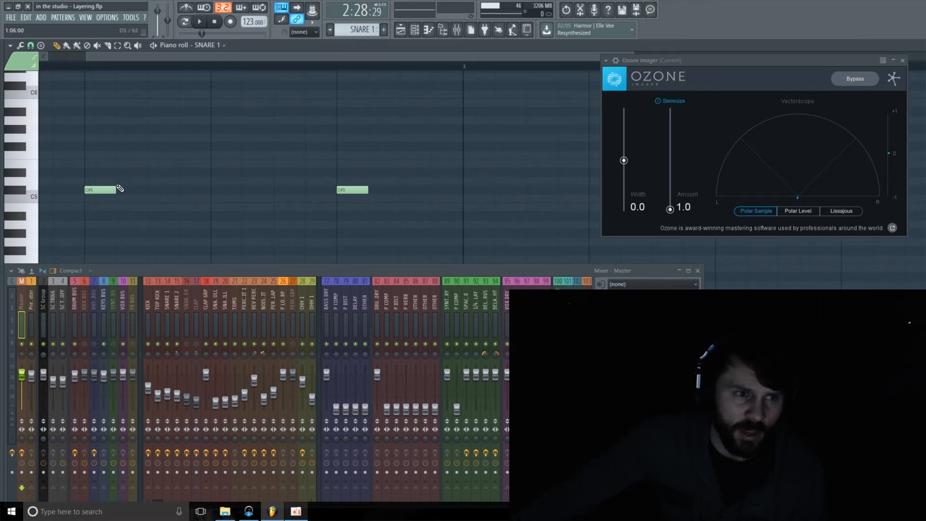
pyautogui.moveTo(369, 33); pyautogui.dragTo(369, 30)
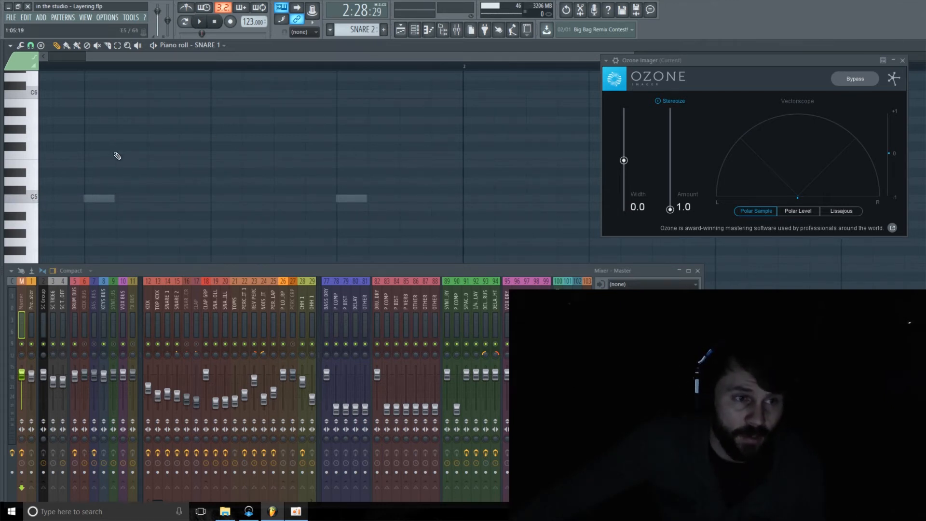
# - Review the SNARE 2 channel's sampler settings from the channel rack and return to the piano roll
pyautogui.click(415, 30)
pyautogui.click(233, 213)
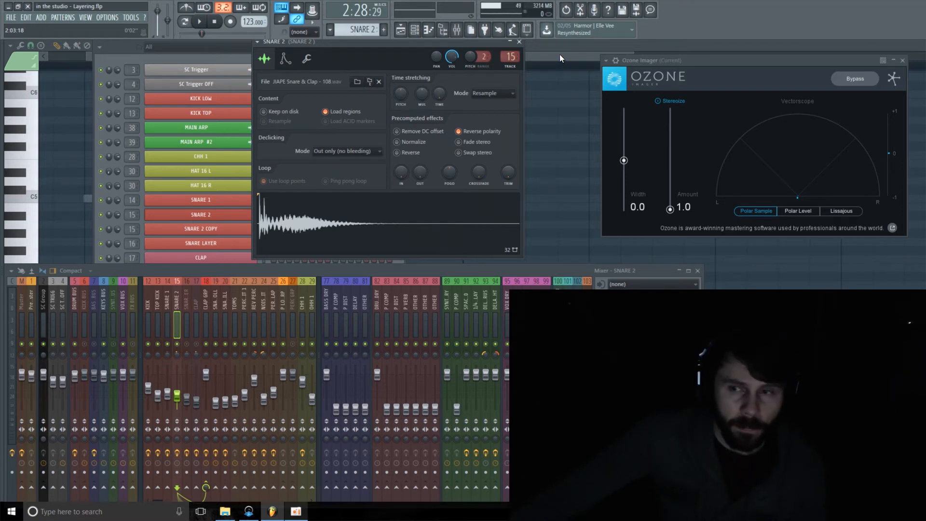
pyautogui.press('F7')
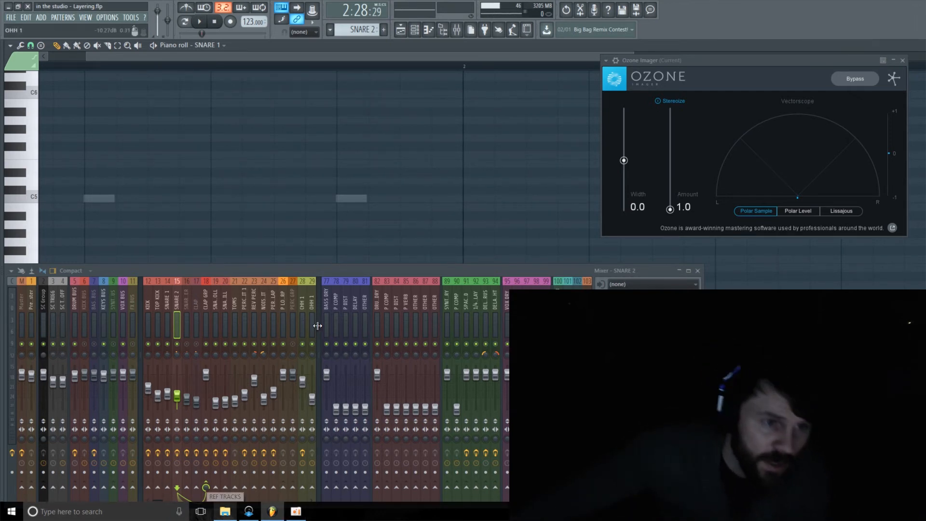
# - Compare the Fruity Parametric EQ 2 curves on the KICK and TOP KICK mixer tracks, and close both EQ windows
pyautogui.click(151, 305)
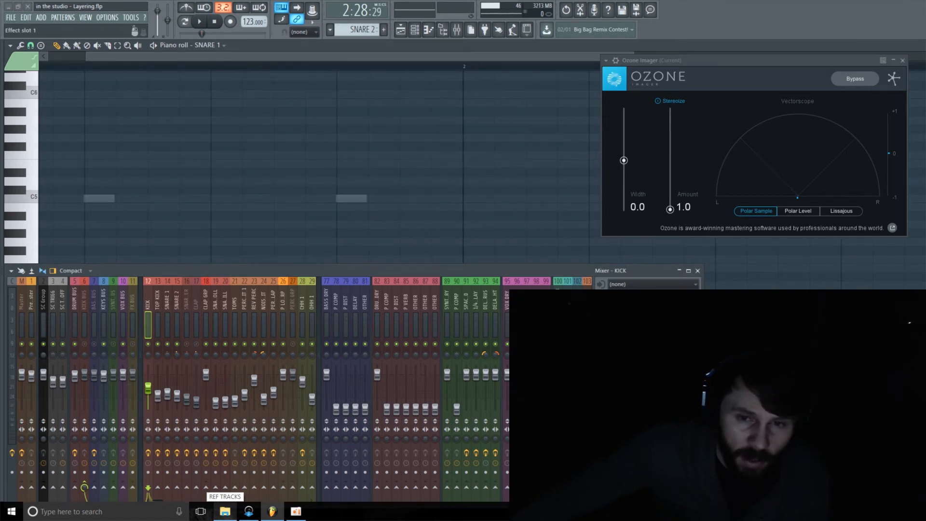
pyautogui.click(646, 299)
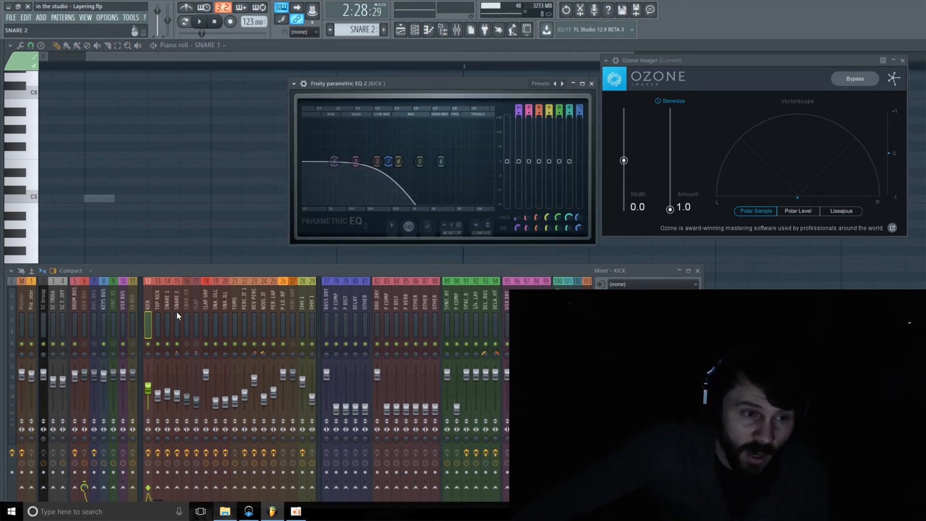
pyautogui.click(159, 306)
pyautogui.click(646, 298)
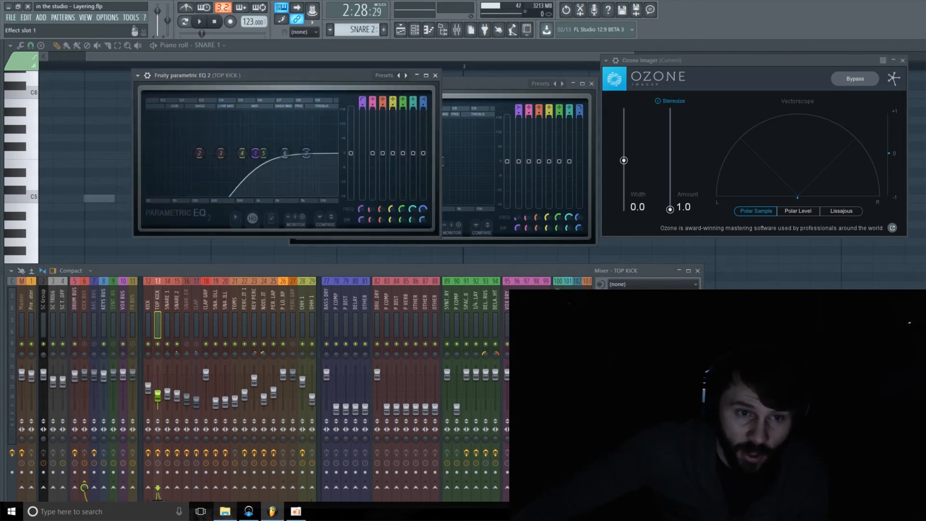
pyautogui.click(427, 76)
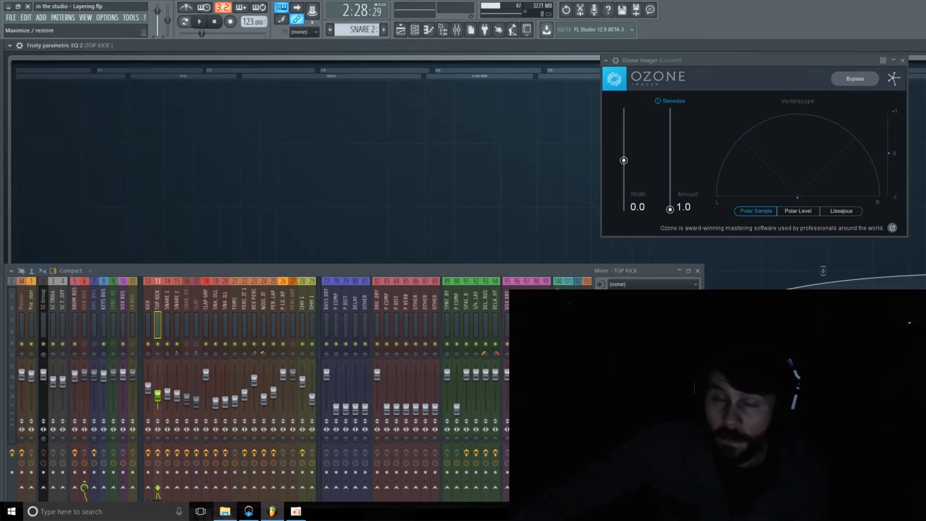
pyautogui.click(923, 45)
pyautogui.click(435, 76)
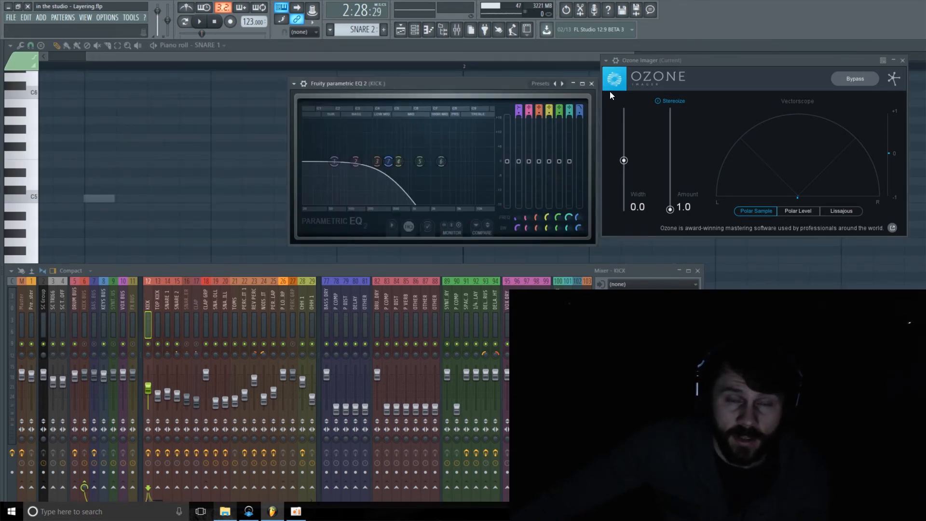
pyautogui.click(592, 83)
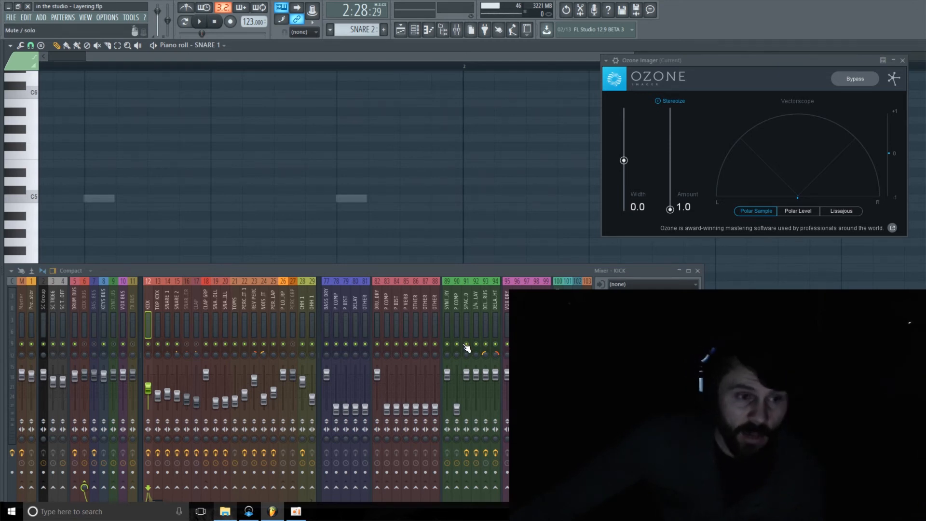
# - Bring up the SNARE 1 pattern in the channel rack and review the SNARE 1 and SNARE 2 mixer tracks
pyautogui.click(216, 303)
pyautogui.click(177, 308)
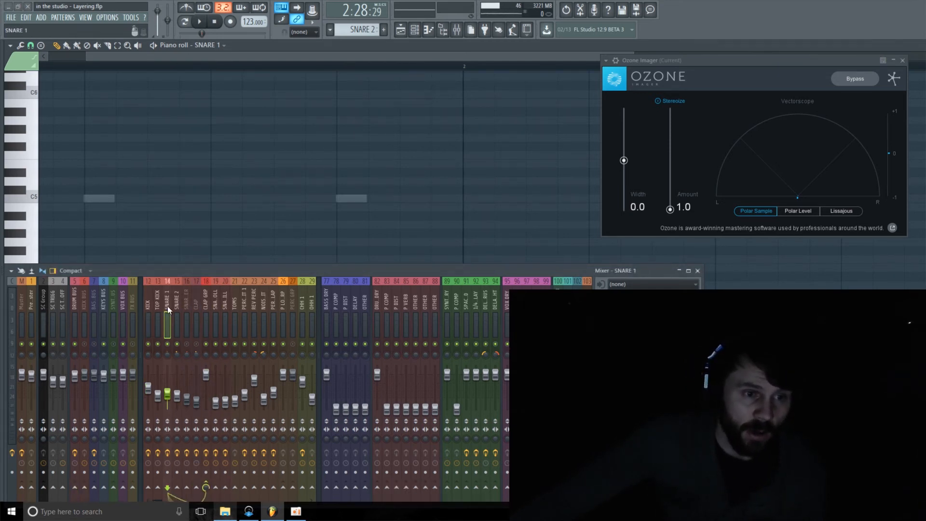
pyautogui.click(415, 31)
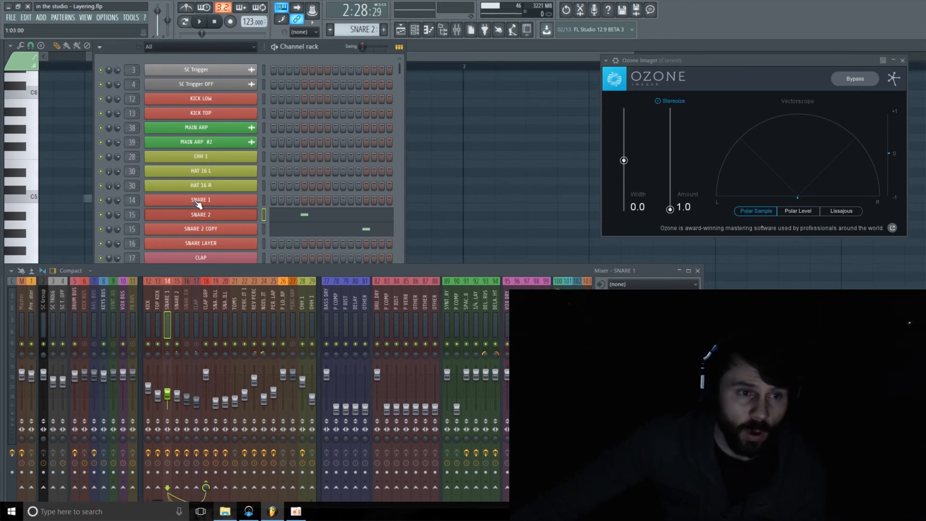
pyautogui.moveTo(374, 29); pyautogui.dragTo(374, 39)
pyautogui.click(7, 313)
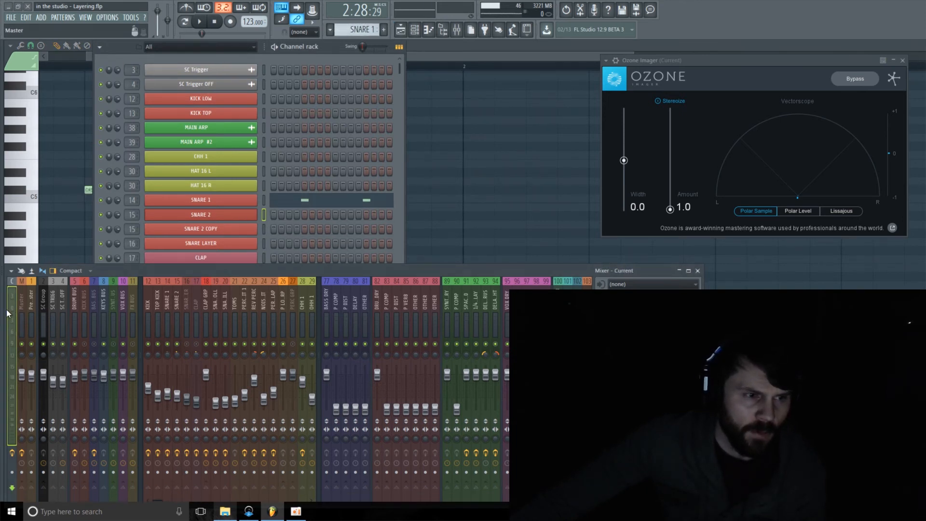
pyautogui.click(168, 305)
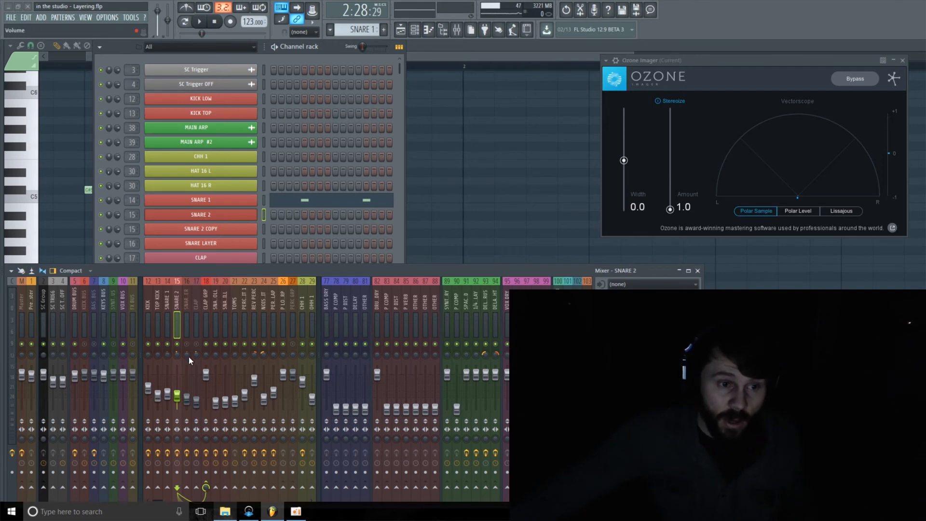
# - Play back the song to hear the snare layers together, select the CLAP GRP mixer track and stop playback
pyautogui.press('space')
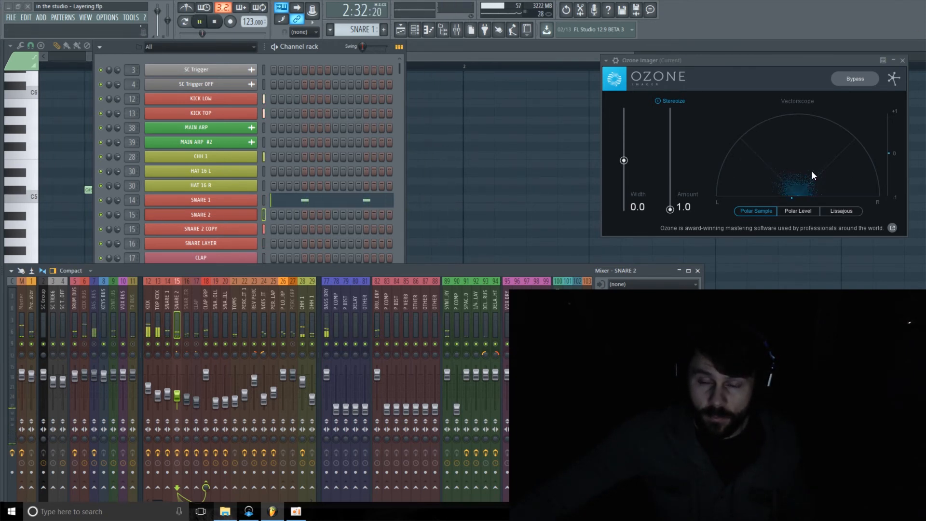
pyautogui.press('space')
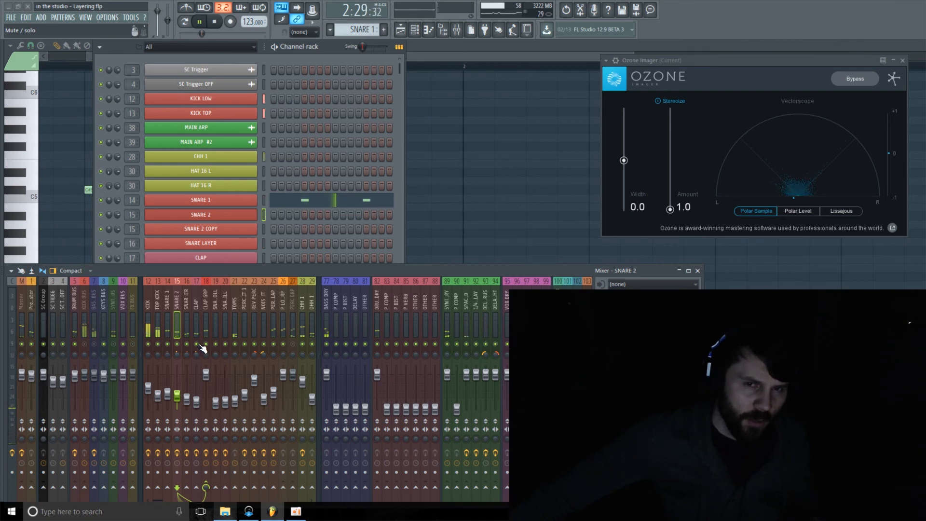
pyautogui.click(206, 296)
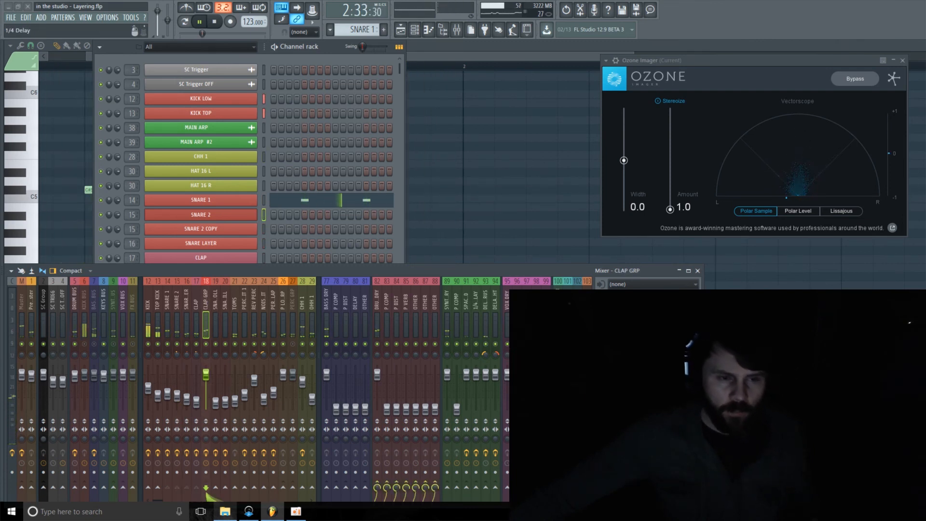
pyautogui.press('space')
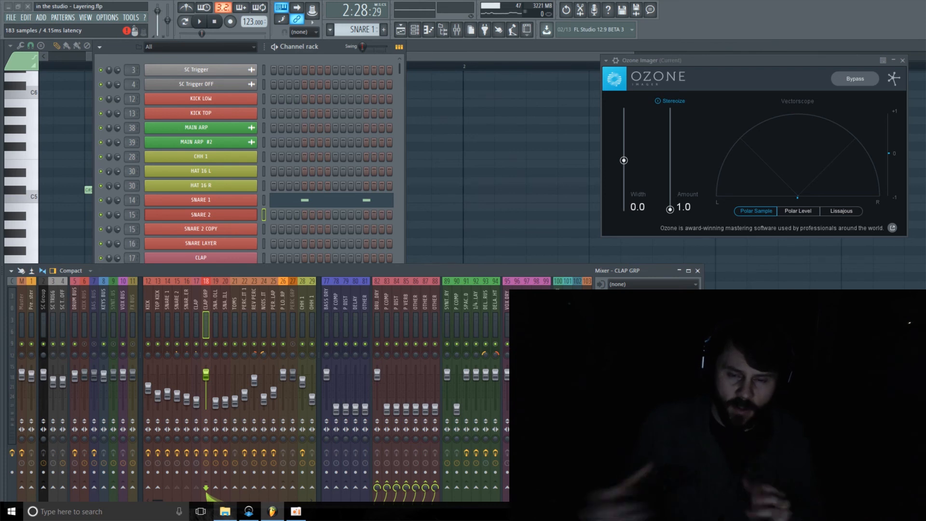
# - Open ValhallaVintageVerb and the Solid State Logic compressor on CLAP GRP and check the compression during playback
pyautogui.click(646, 323)
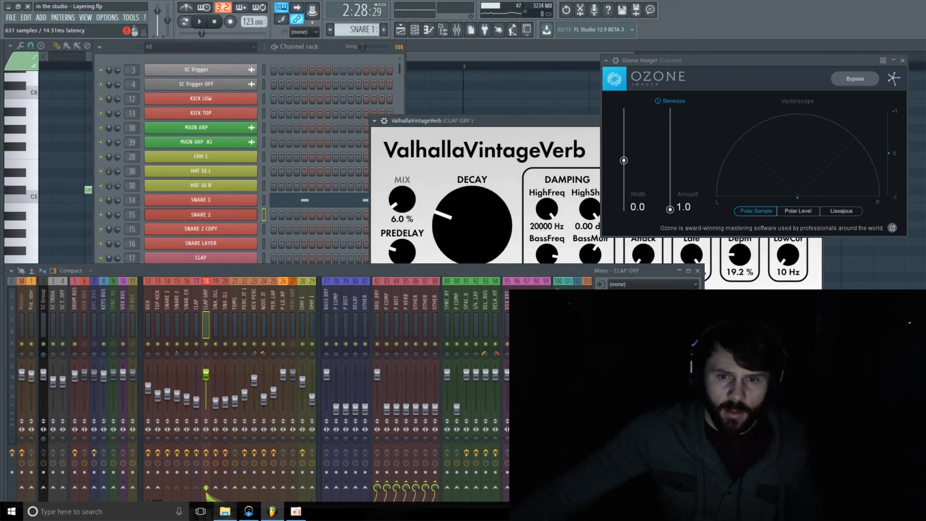
pyautogui.click(646, 333)
pyautogui.press('space')
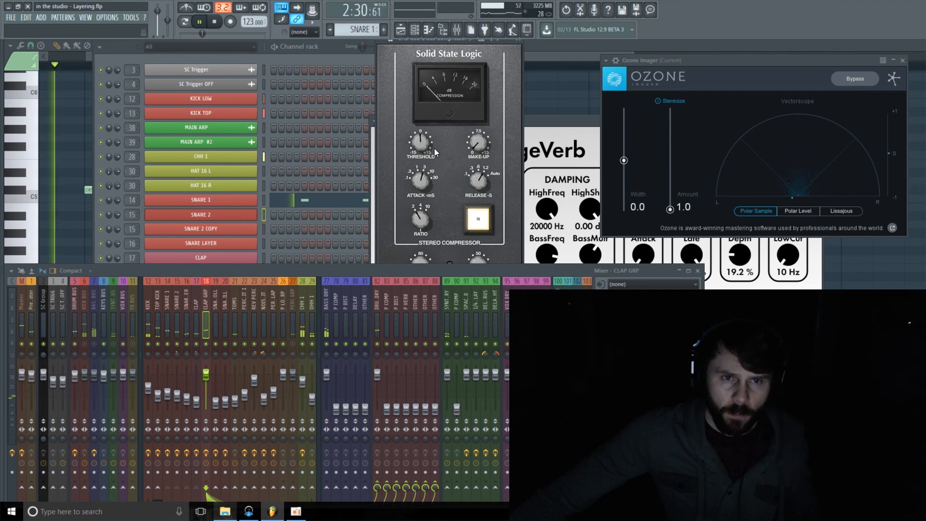
pyautogui.press('space')
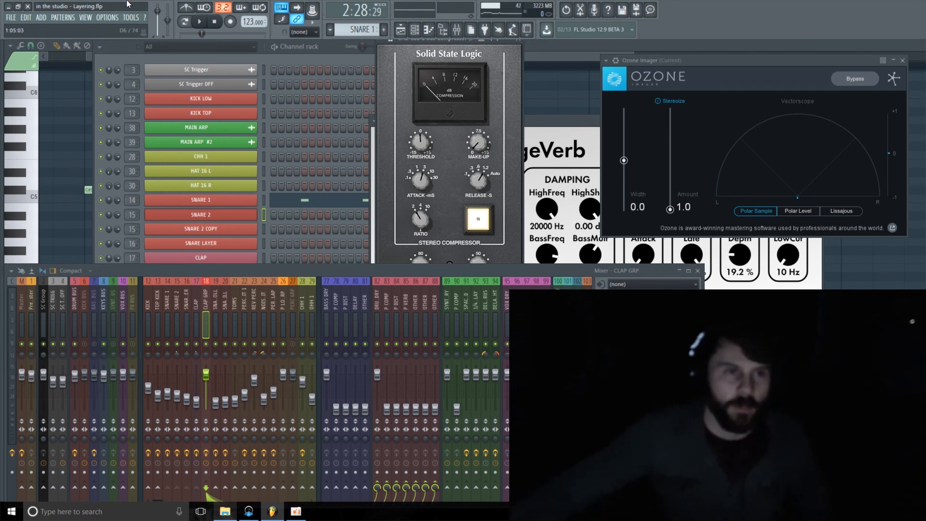
# - Play the song, toggle the HAT GRP mixer track off and on while listening, and return to the drum tracks
pyautogui.click(202, 20)
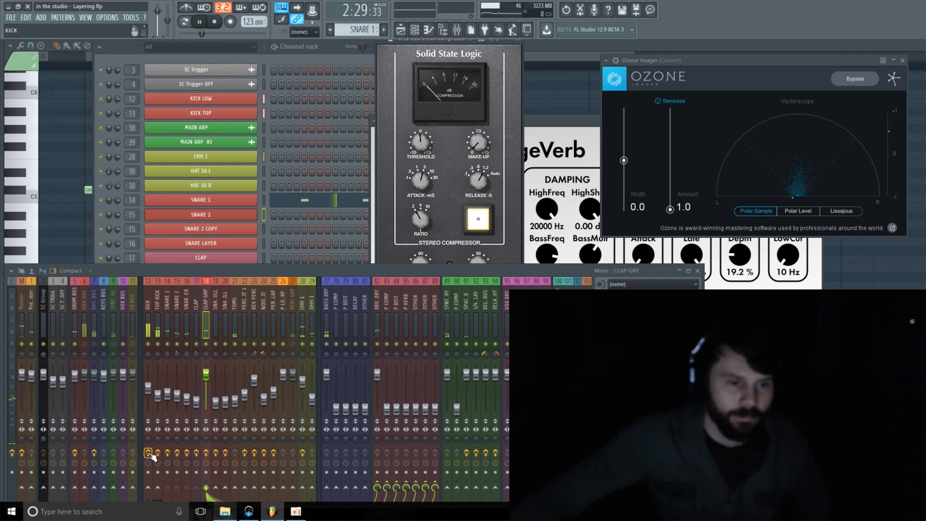
pyautogui.moveTo(157, 498); pyautogui.dragTo(210, 499)
pyautogui.click(227, 343)
pyautogui.click(223, 344)
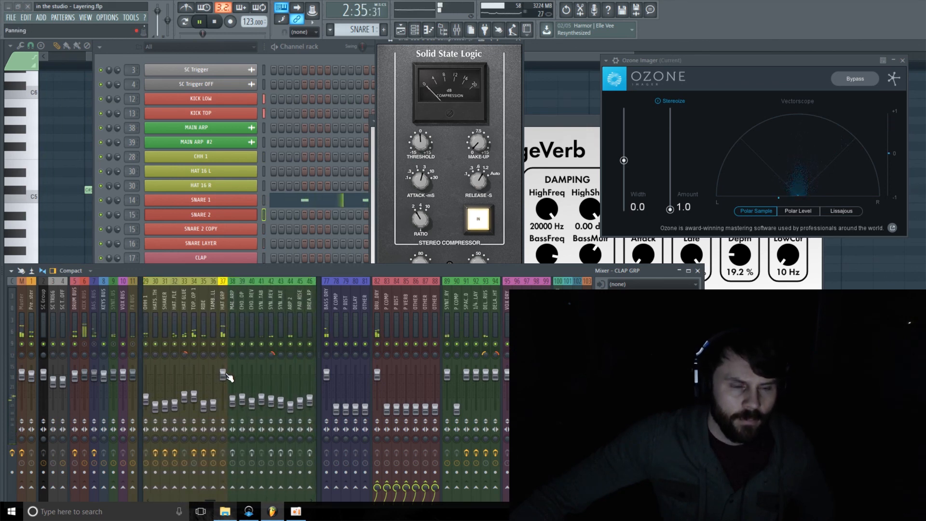
pyautogui.moveTo(213, 496); pyautogui.dragTo(137, 495)
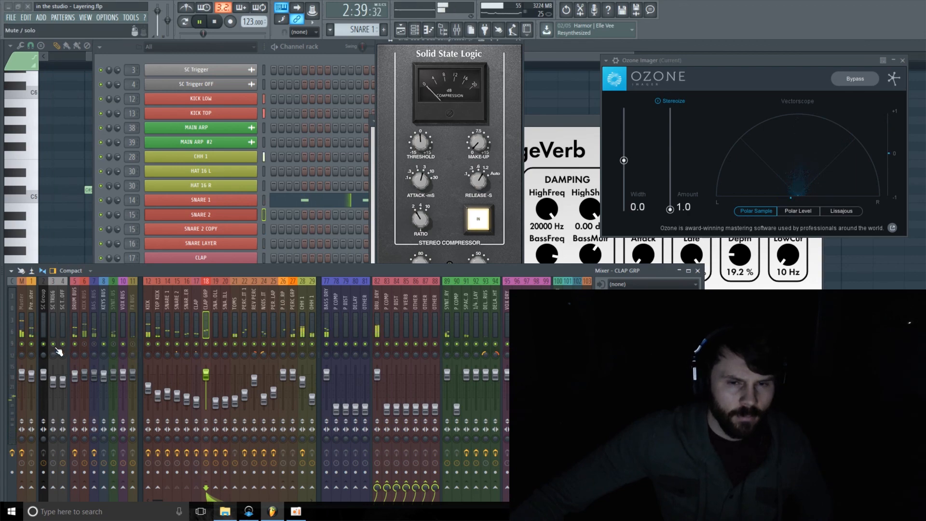